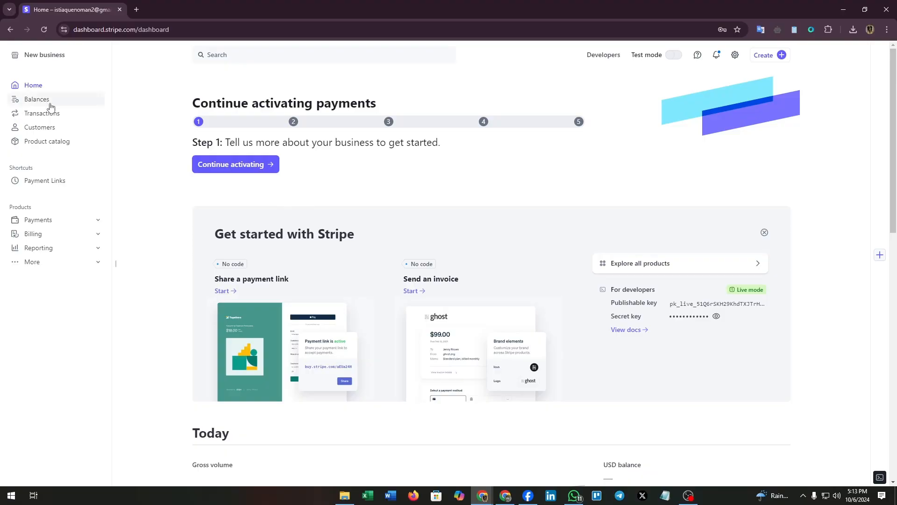
Expand Payments in the sidebar to reveal Disputes, Radar, Payment Links and Terminal
{"action": "double_click", "coordinate": [159, 26]}
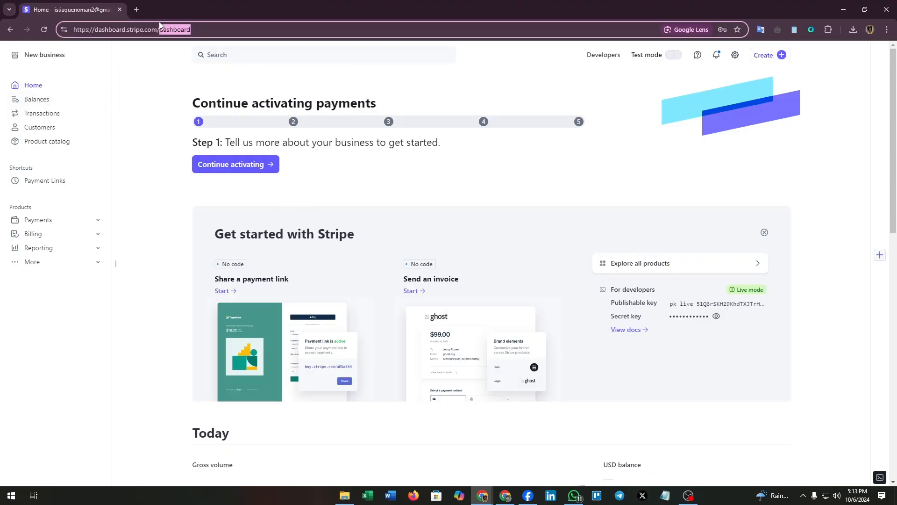
{"action": "left_click", "coordinate": [176, 97]}
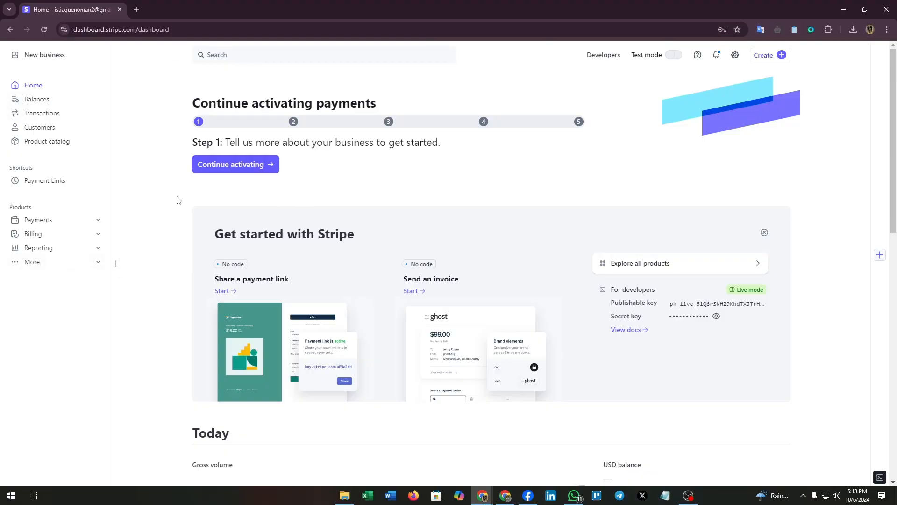
{"action": "left_click", "coordinate": [68, 220]}
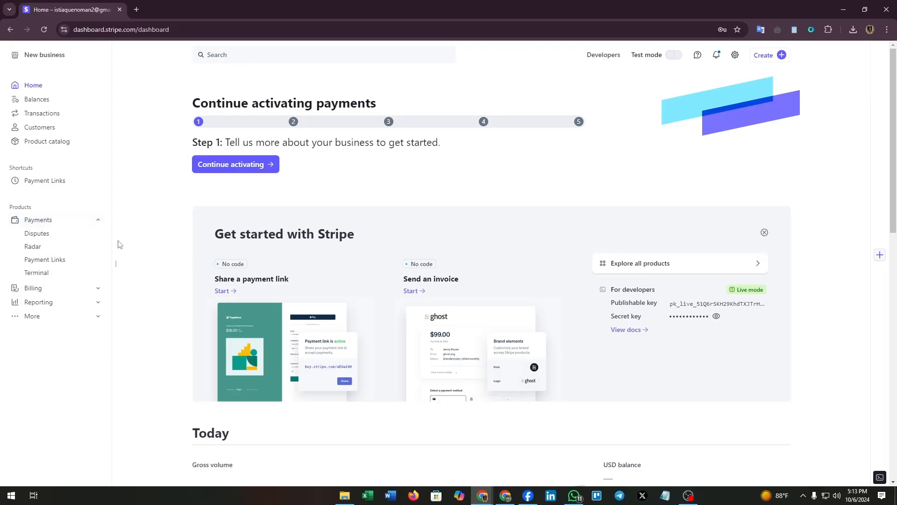
Start a new payment link from Payment Links and enter 'Purekit' as a new product
{"action": "left_click", "coordinate": [45, 264]}
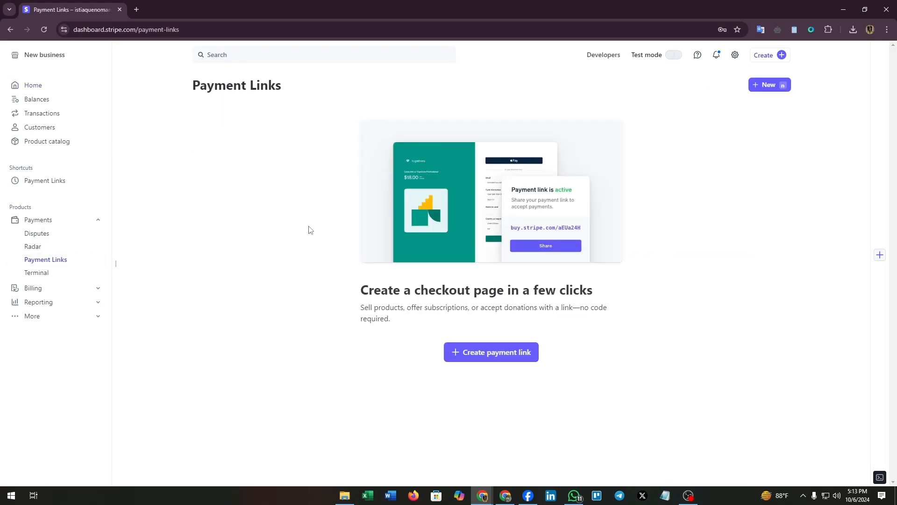
{"action": "left_click", "coordinate": [484, 354]}
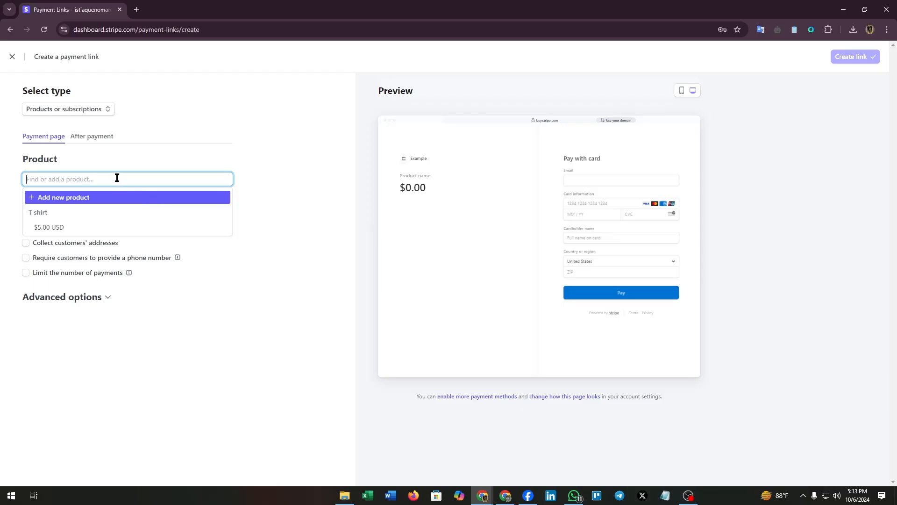
{"action": "type", "text": "P"}
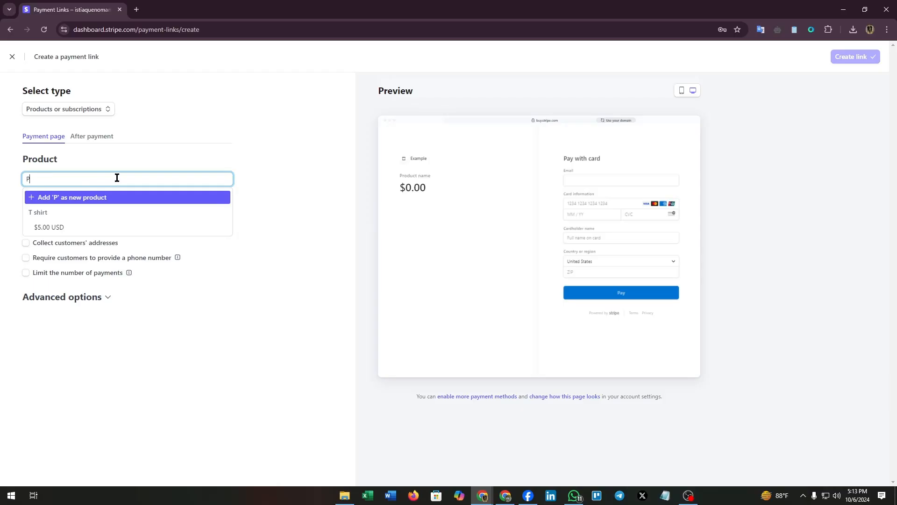
{"action": "type", "text": "urekit"}
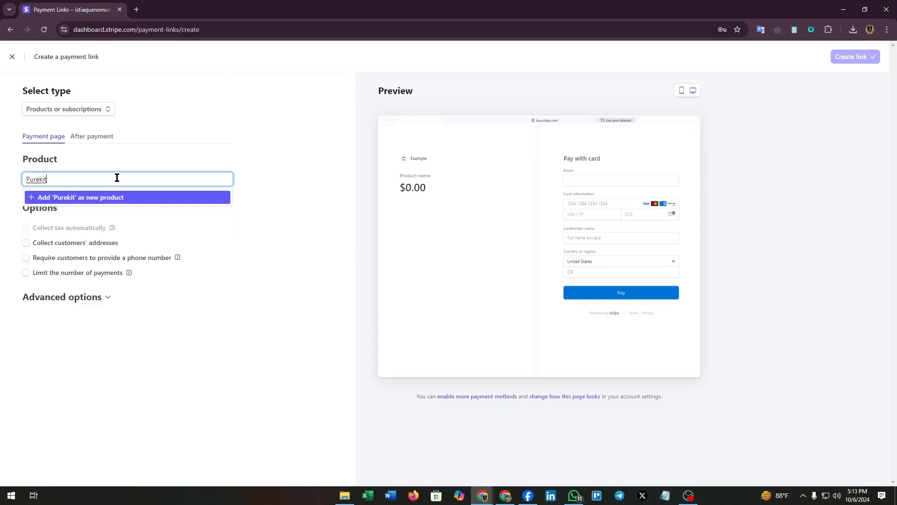
{"action": "key", "text": "Return"}
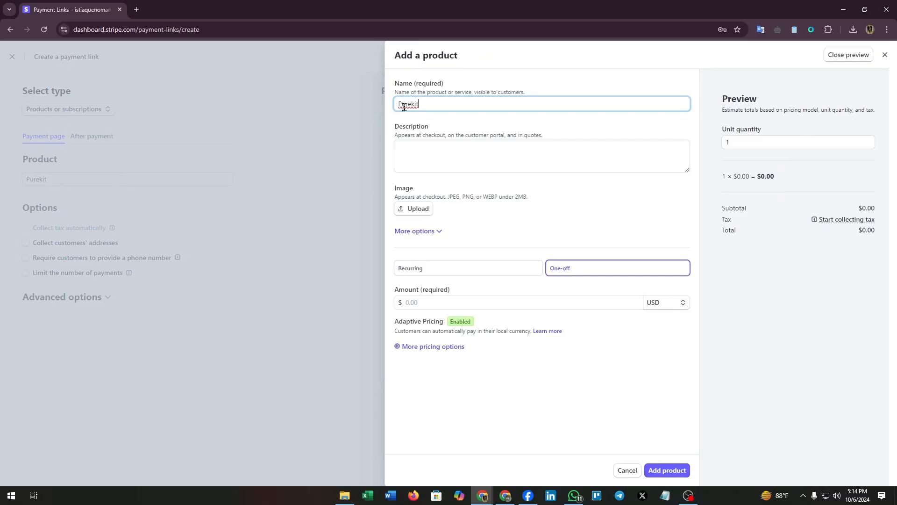
Give Purekit a one-off price of 65 USD and save the product
{"action": "left_click", "coordinate": [428, 156]}
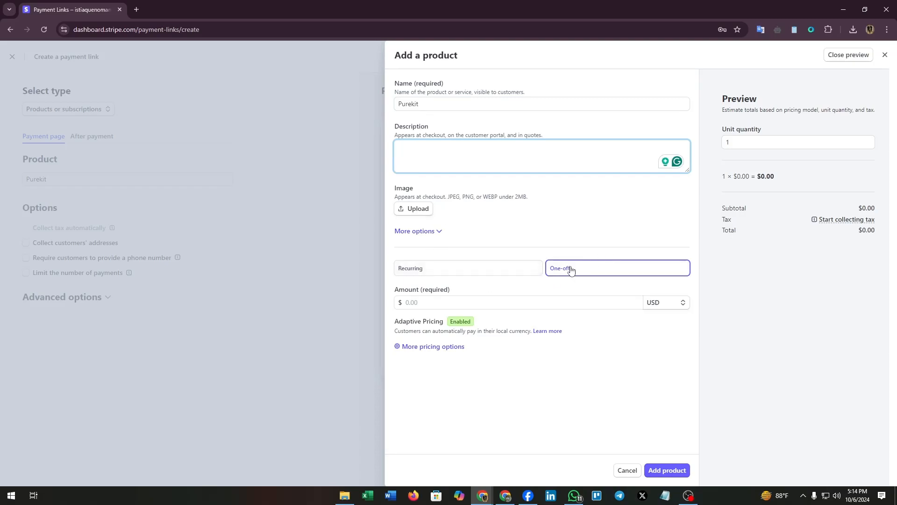
{"action": "left_click", "coordinate": [436, 301]}
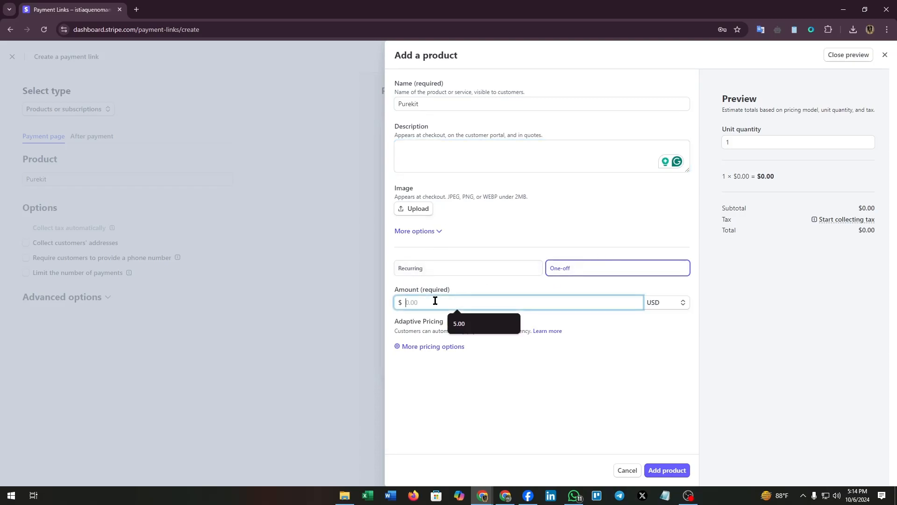
{"action": "type", "text": "65"}
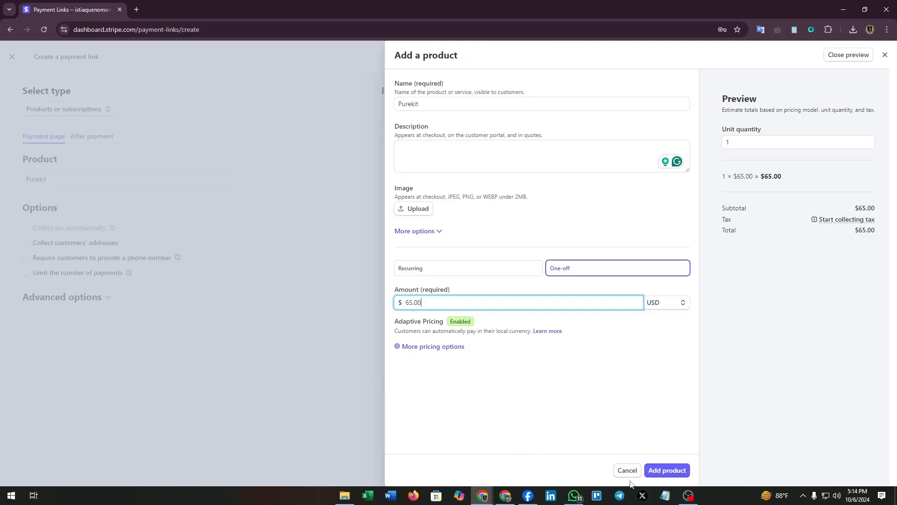
{"action": "left_click", "coordinate": [668, 470]}
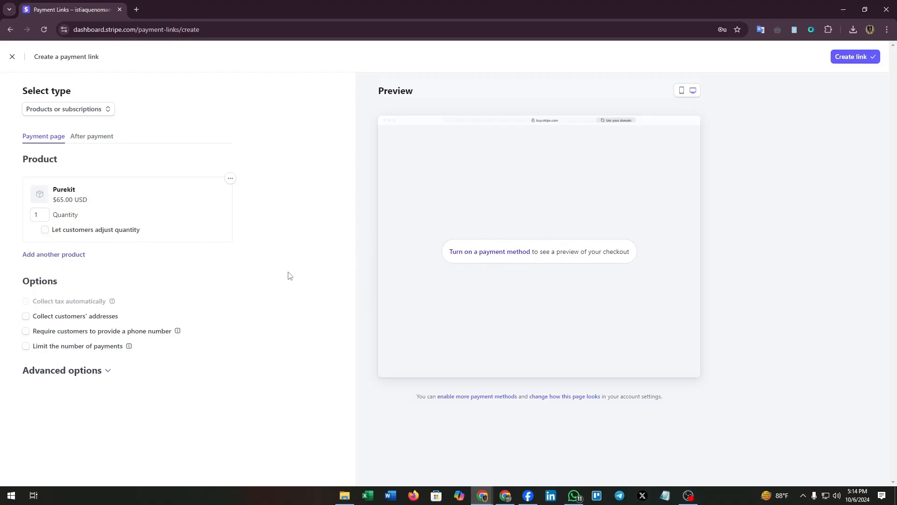
Turn on address collection at checkout with both billing and shipping addresses
{"action": "left_click", "coordinate": [84, 138]}
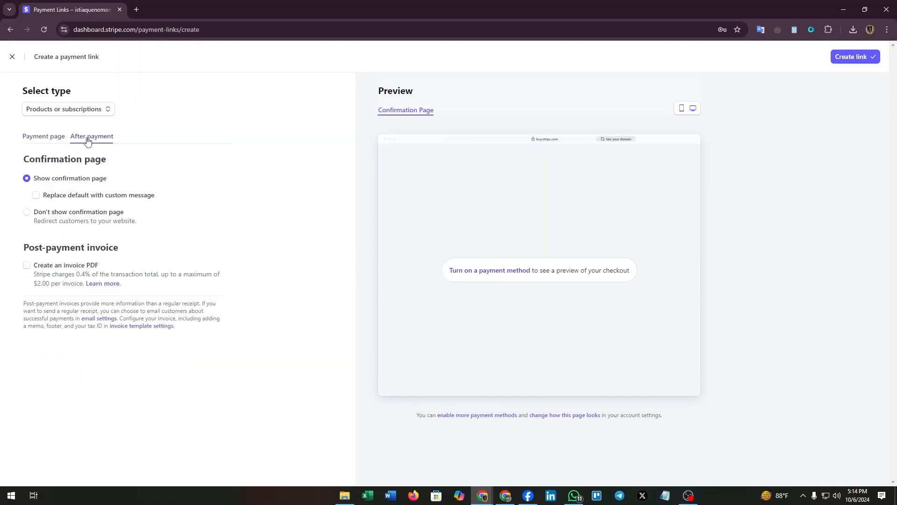
{"action": "left_click", "coordinate": [44, 138]}
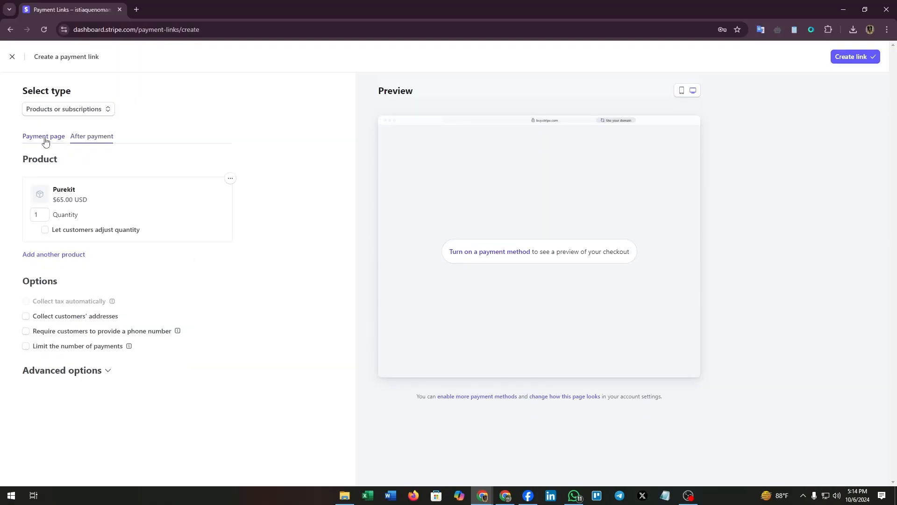
{"action": "left_click", "coordinate": [25, 317]}
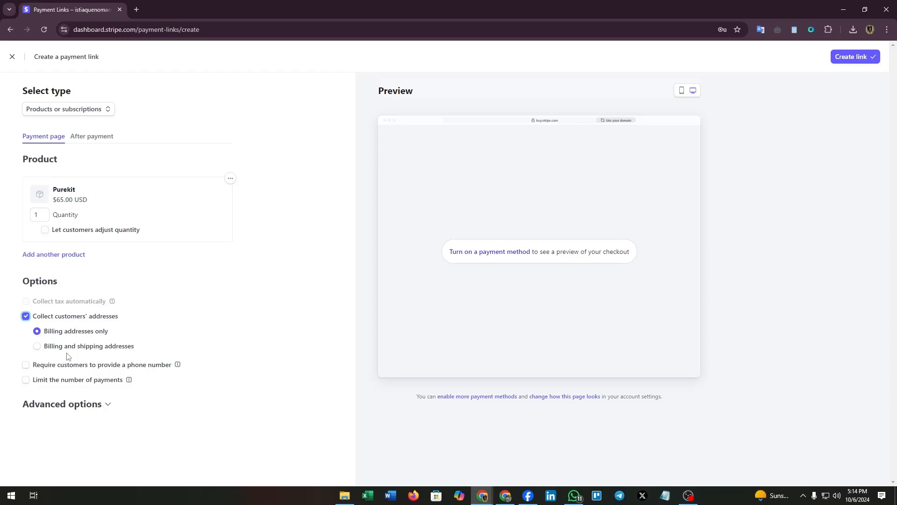
{"action": "left_click", "coordinate": [37, 347]}
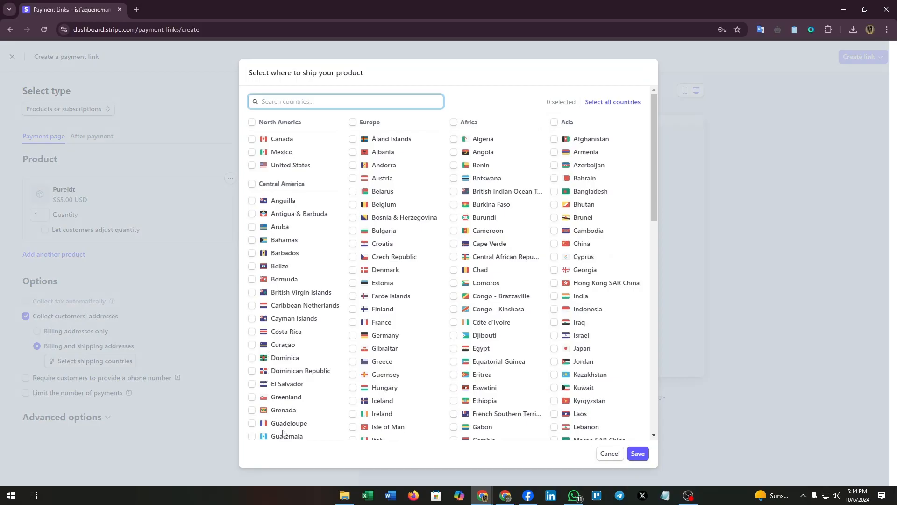
Limit shipping to Canada as the only allowed country and save
{"action": "scroll", "coordinate": [459, 313], "scroll_direction": "down", "scroll_amount": 4}
{"action": "scroll", "coordinate": [459, 313], "scroll_direction": "down", "scroll_amount": 3}
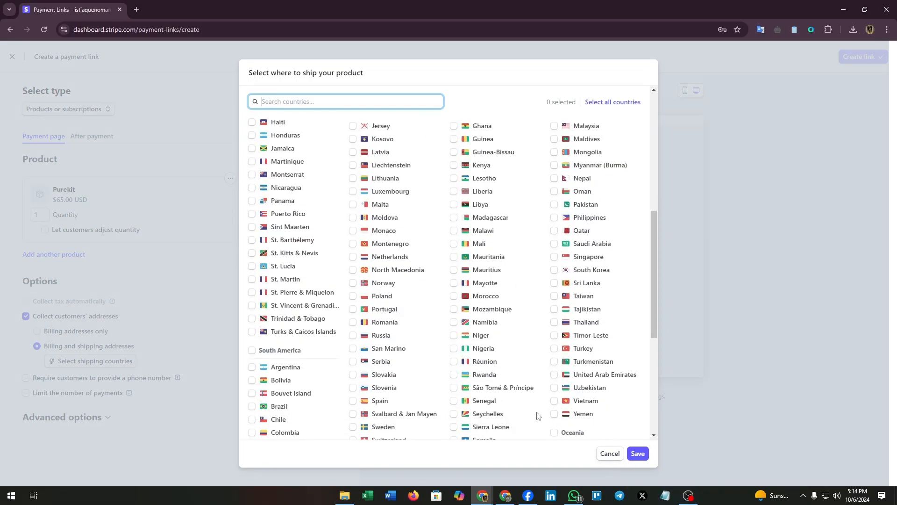
{"action": "scroll", "coordinate": [430, 275], "scroll_direction": "up", "scroll_amount": 7}
{"action": "left_click", "coordinate": [252, 138]}
{"action": "left_click", "coordinate": [638, 453]}
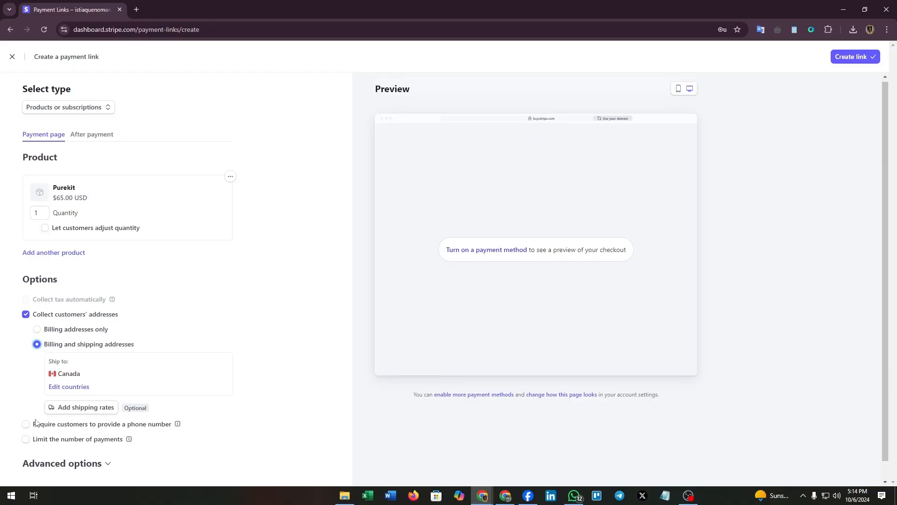
{"action": "scroll", "coordinate": [22, 414], "scroll_direction": "down", "scroll_amount": 1}
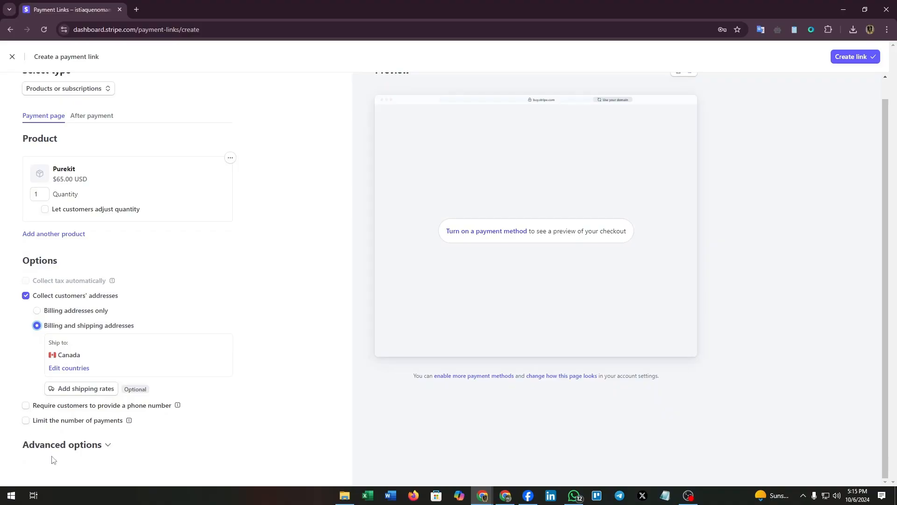
Under Advanced options, add a custom checkout field of type Text
{"action": "left_click", "coordinate": [71, 451]}
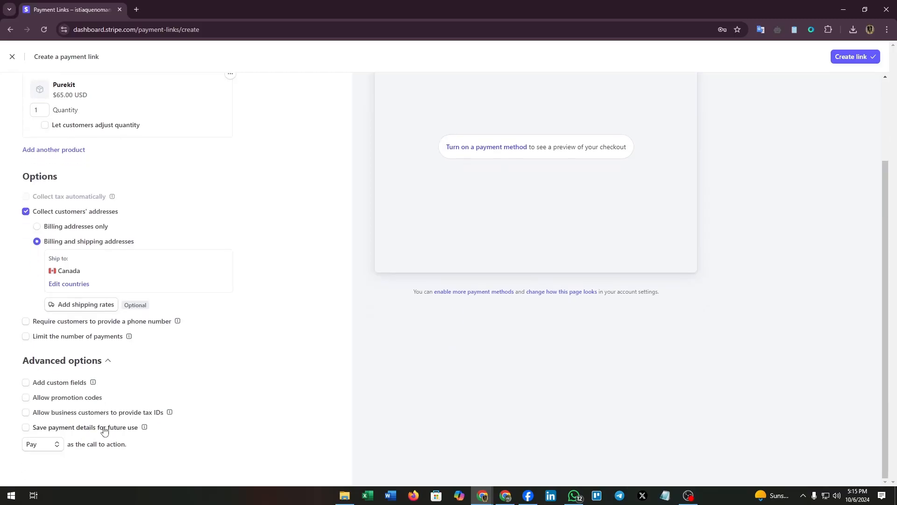
{"action": "left_click", "coordinate": [26, 383]}
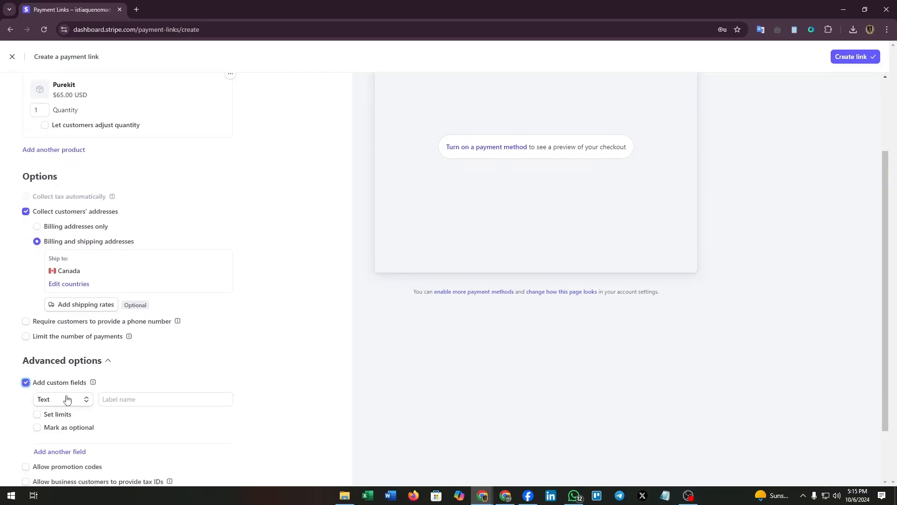
{"action": "left_click", "coordinate": [65, 398]}
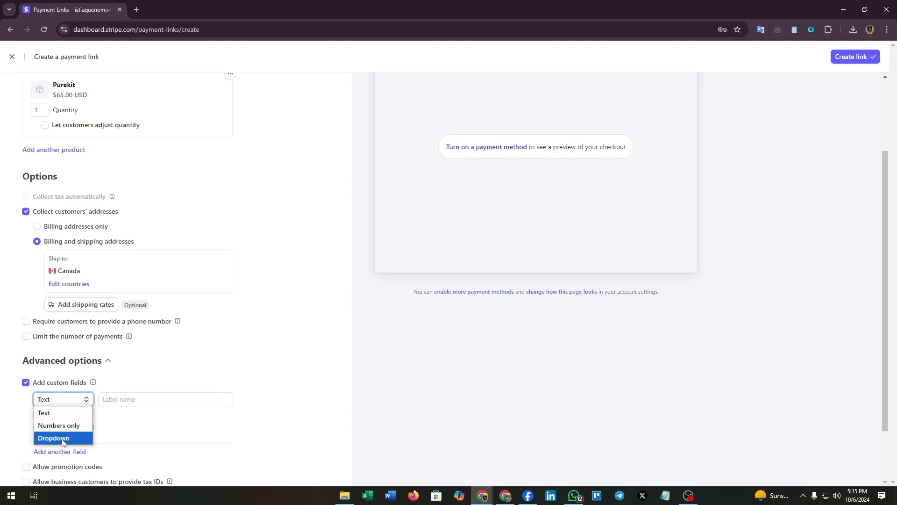
{"action": "left_click", "coordinate": [138, 412]}
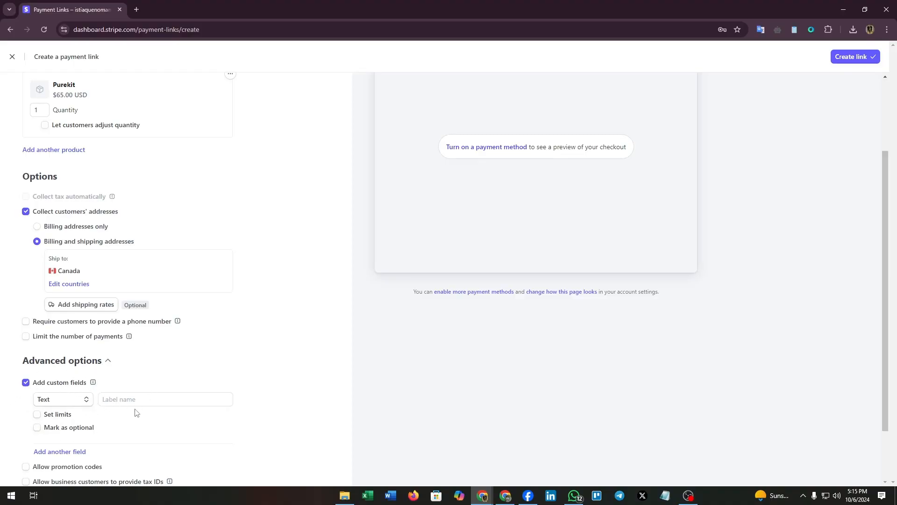
Review the call-to-action choices such as Book and Donate, keeping Pay
{"action": "scroll", "coordinate": [134, 403], "scroll_direction": "down", "scroll_amount": 3}
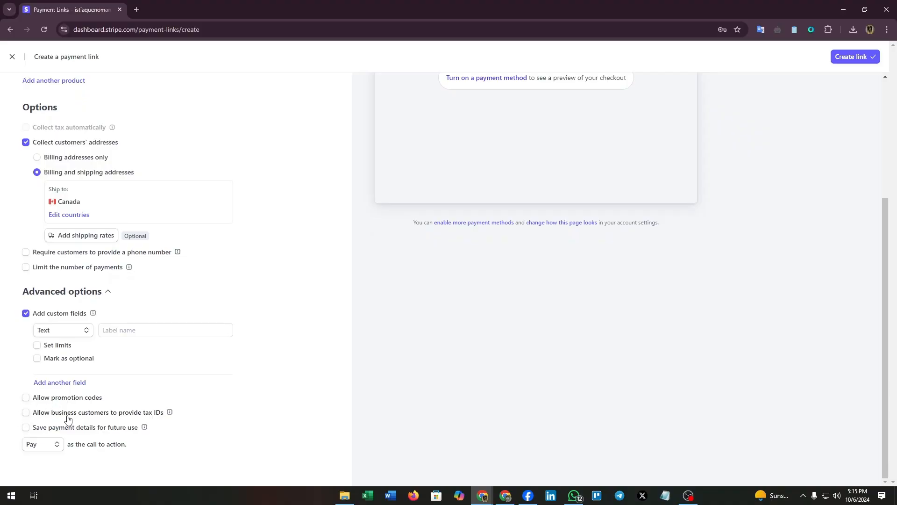
{"action": "mouse_move", "coordinate": [170, 413]}
{"action": "left_click", "coordinate": [53, 447]}
{"action": "key", "text": "Down"}
{"action": "key", "text": "Down"}
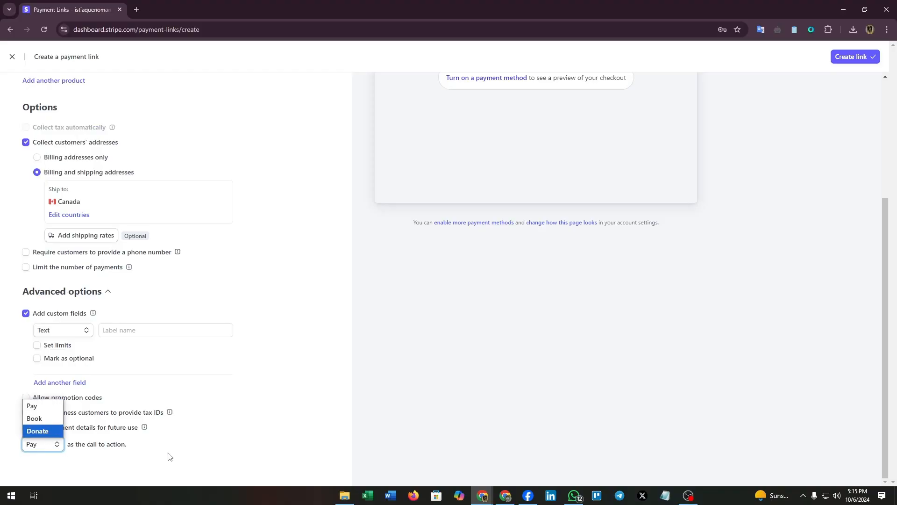
{"action": "key", "text": "Escape"}
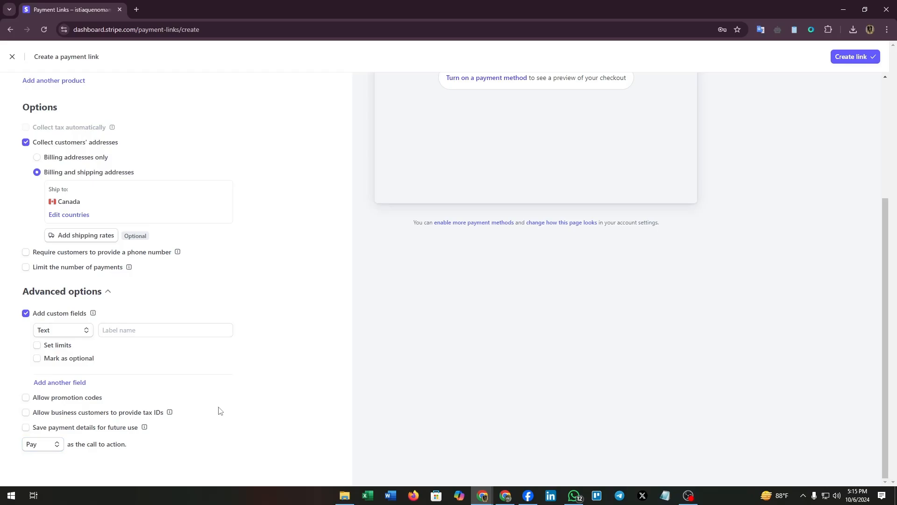
{"action": "scroll", "coordinate": [220, 410], "scroll_direction": "up", "scroll_amount": 4}
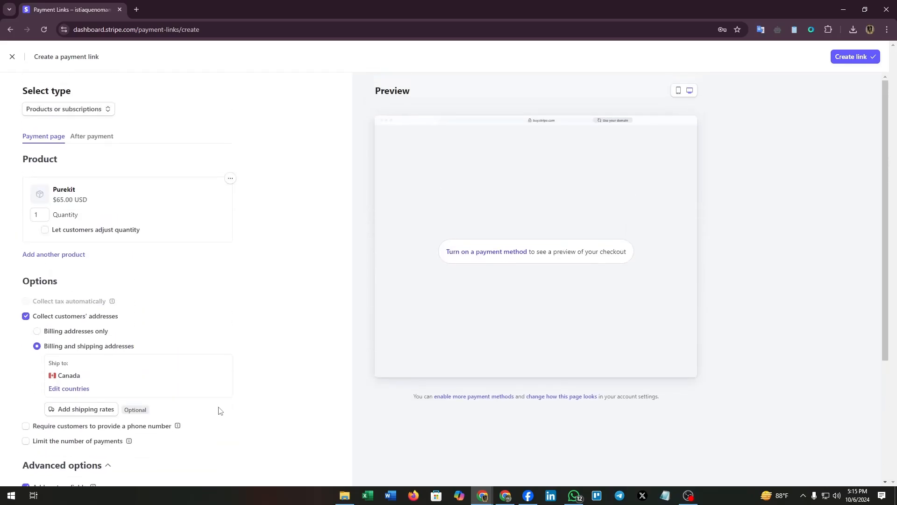
View the After payment tab, leaving the default confirmation page and no invoice PDF
{"action": "left_click", "coordinate": [77, 136]}
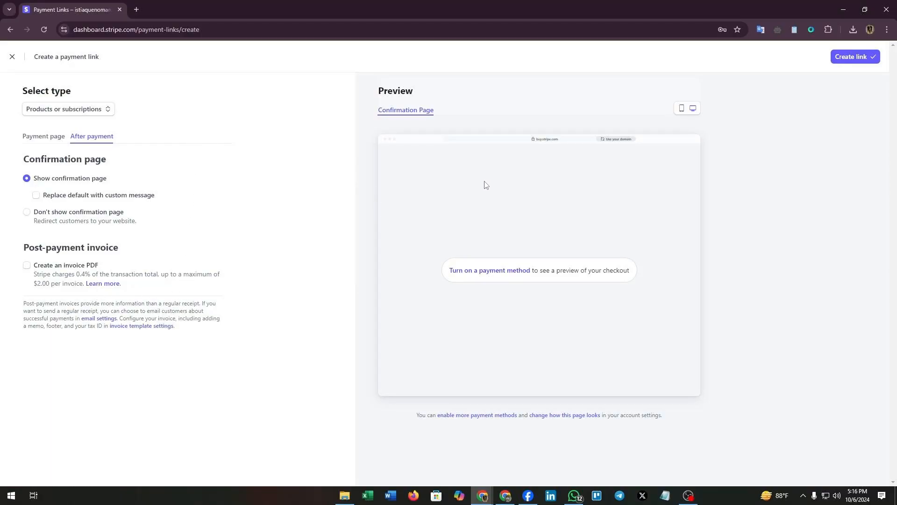
Submit the Purekit $65.00 payment link with Create link
{"action": "left_click", "coordinate": [856, 59]}
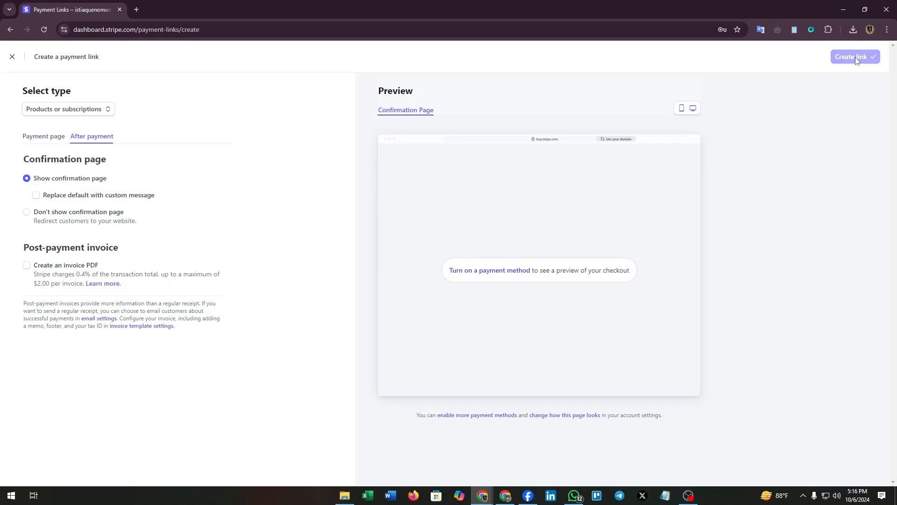